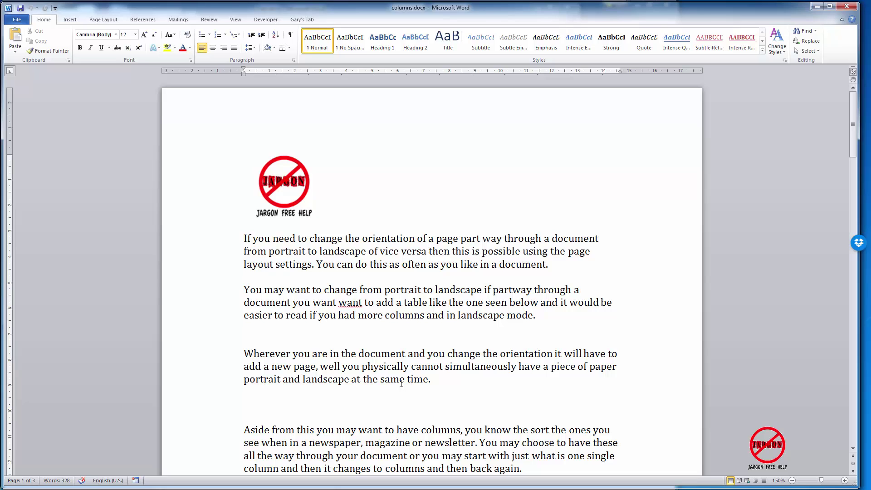
# Display the Bottom of Page styles from the Insert tab's Page Number menu, after browsing Top of Page
pyautogui.click(68, 21)
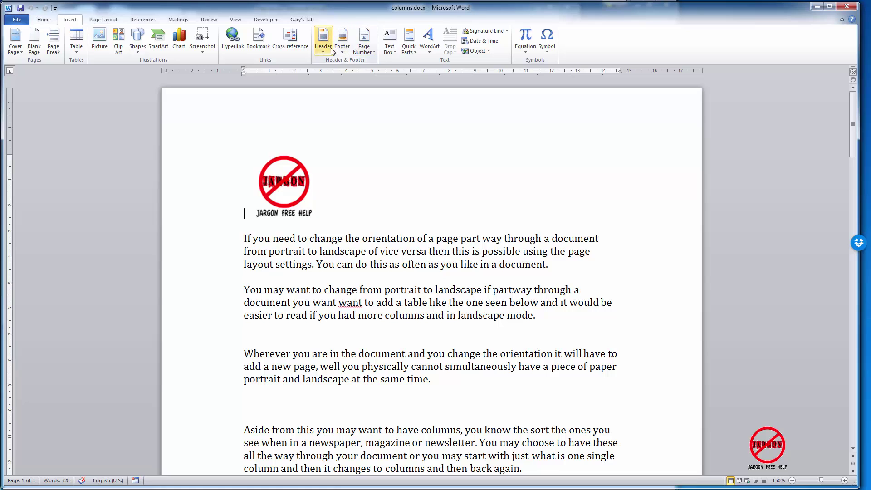
pyautogui.click(368, 47)
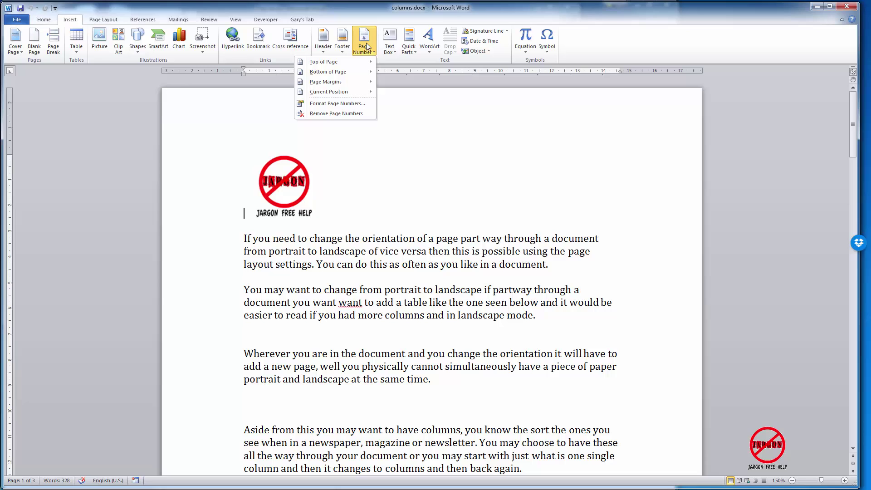
pyautogui.moveTo(357, 65)
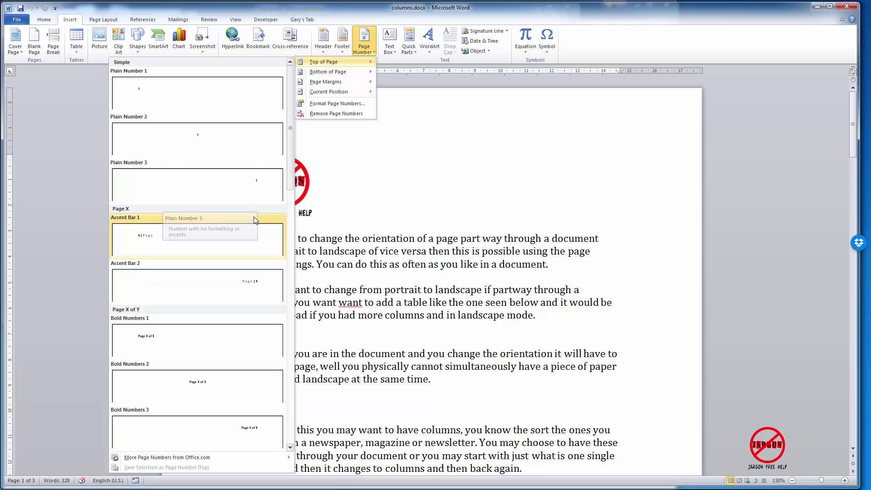
pyautogui.scroll(-5, 254, 220)
pyautogui.scroll(-8, 254, 220)
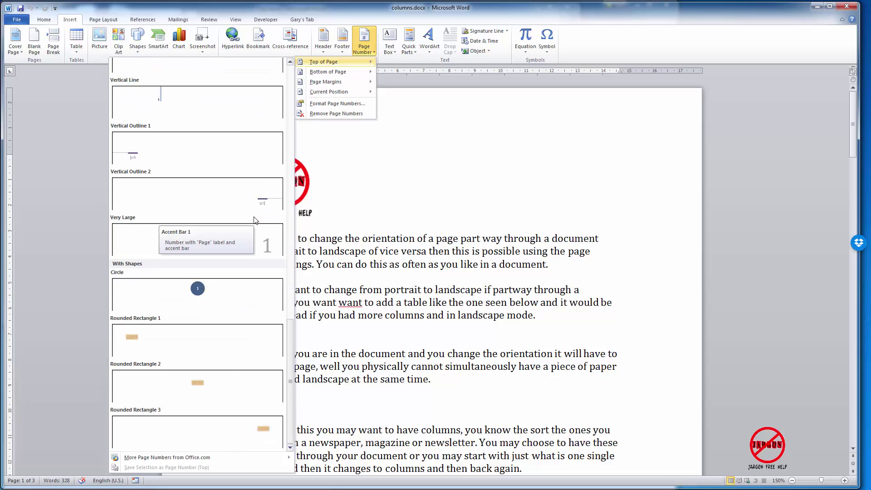
pyautogui.scroll(13, 254, 220)
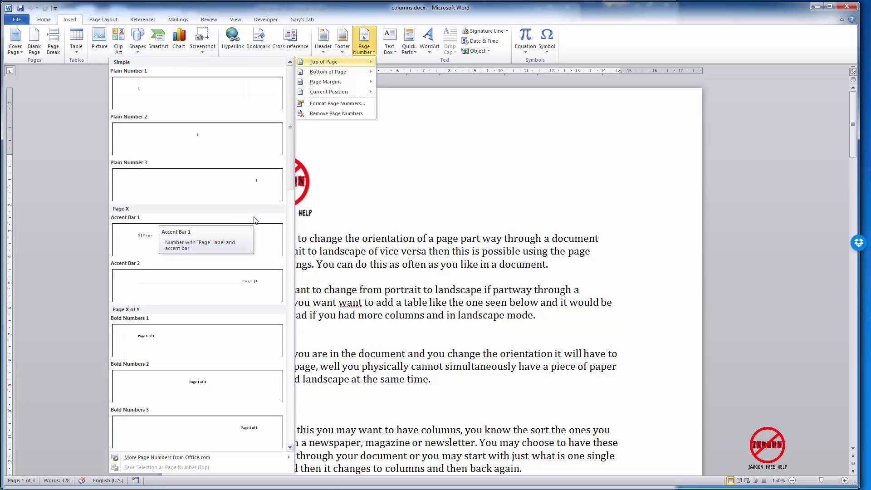
pyautogui.moveTo(333, 74)
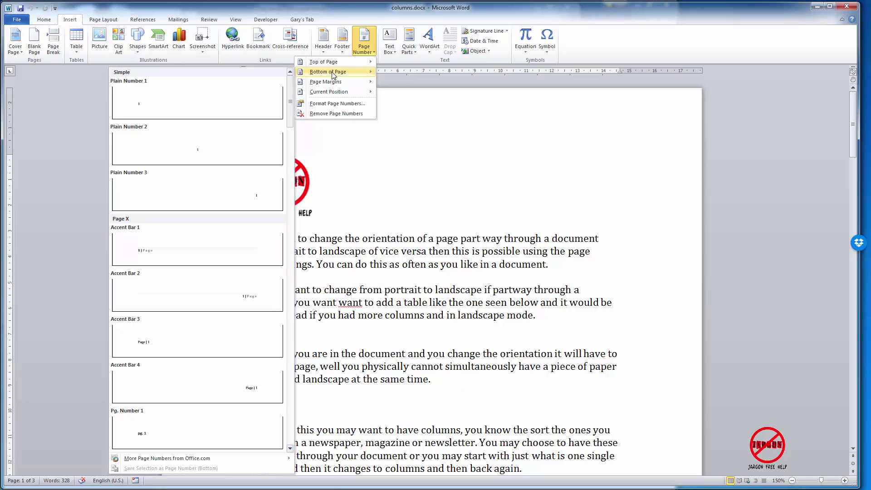
# Insert the Plain Number 3 page number and check the footers numbered 1, 2, 3
pyautogui.click(249, 196)
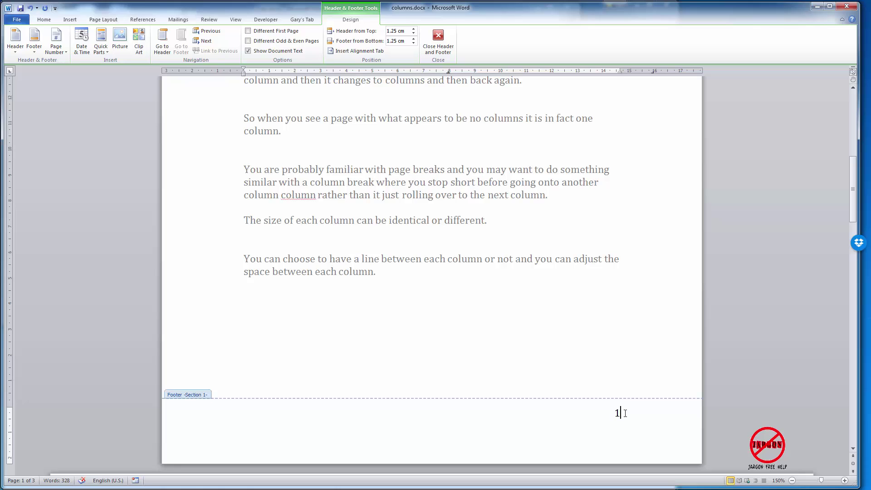
pyautogui.scroll(-12, 597, 402)
pyautogui.scroll(-3, 593, 393)
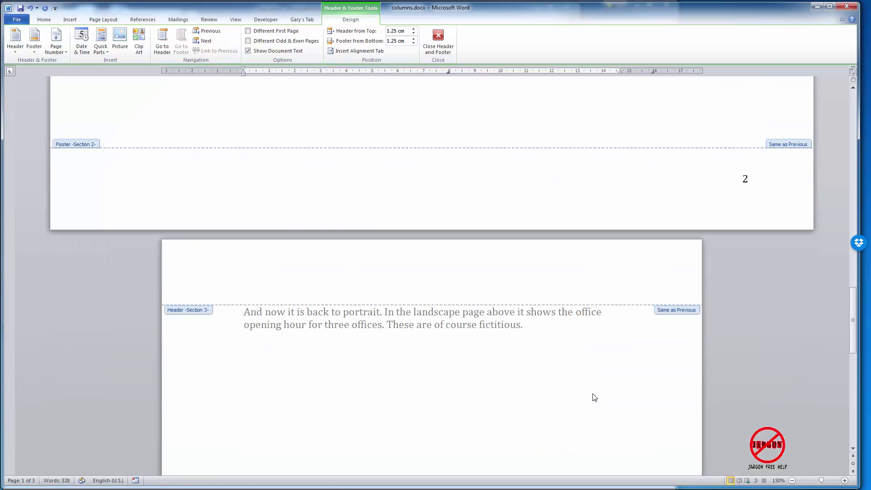
pyautogui.scroll(-2, 535, 295)
pyautogui.scroll(20, 535, 295)
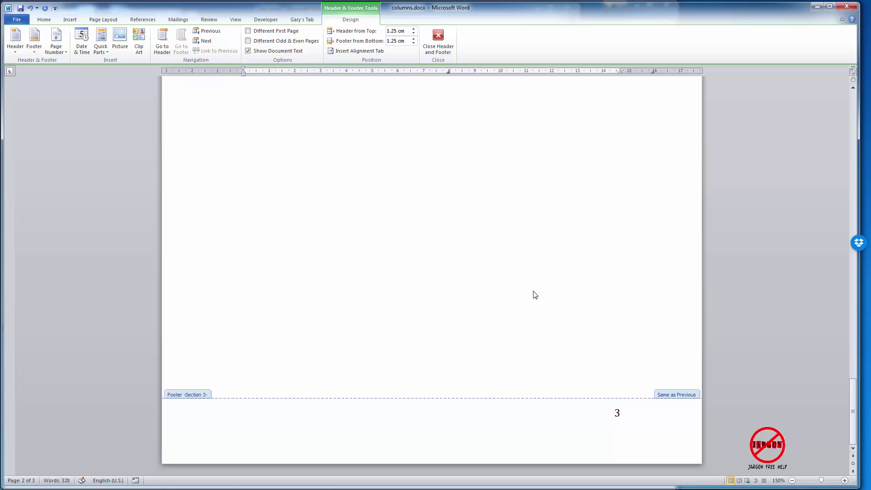
pyautogui.scroll(-6, 536, 295)
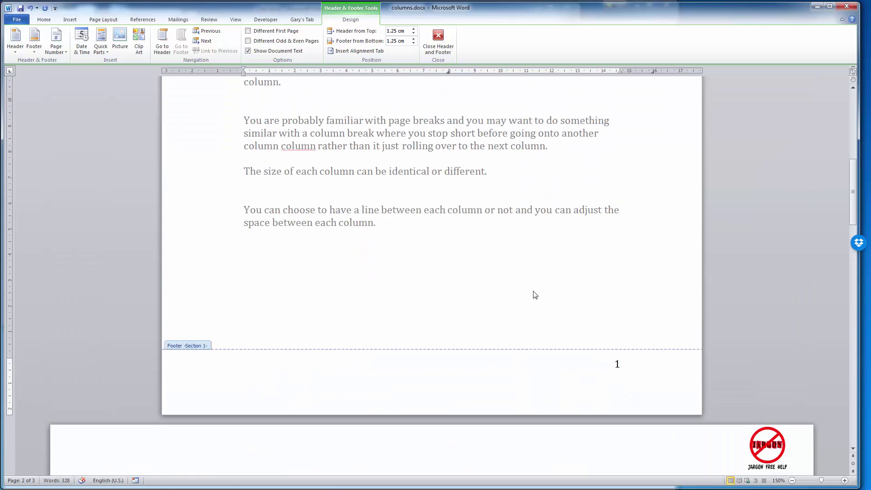
# Add 'Page' before the footer number and 'of' after it, making it read 'Page 1 of'
pyautogui.click(617, 332)
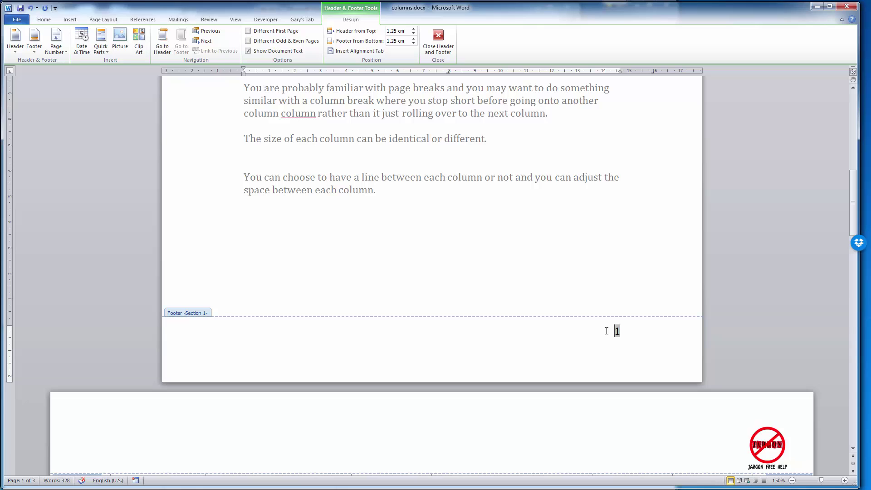
pyautogui.write('Page')
pyautogui.scroll(-15, 607, 324)
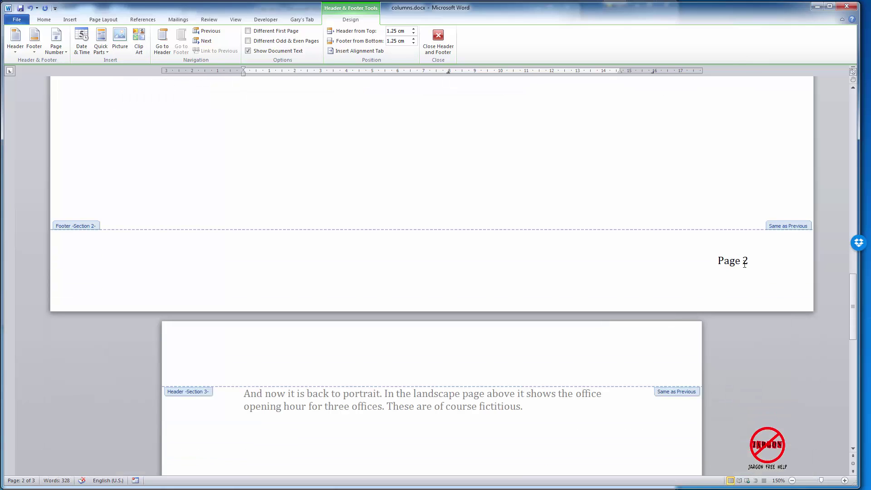
pyautogui.scroll(15, 671, 269)
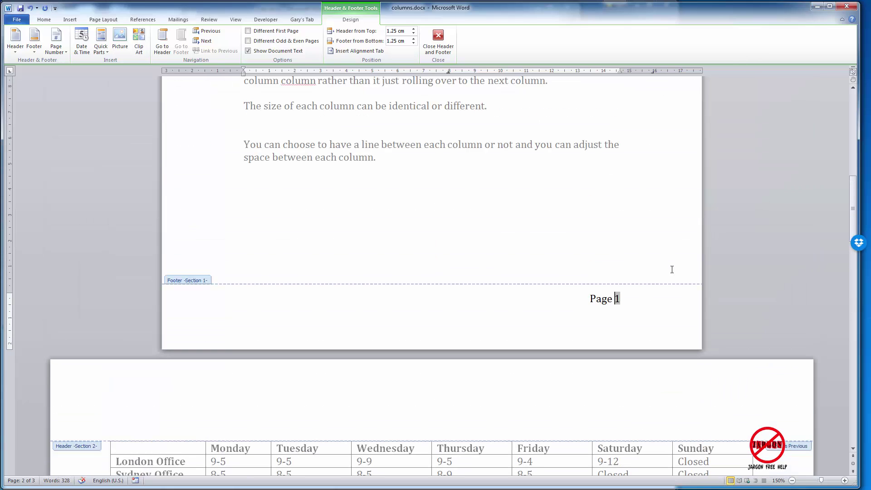
pyautogui.click(647, 296)
pyautogui.write('of')
# Insert a NumPages field formatted 1, 2, 3 via Quick Parts > Field after 'of'
pyautogui.click(104, 53)
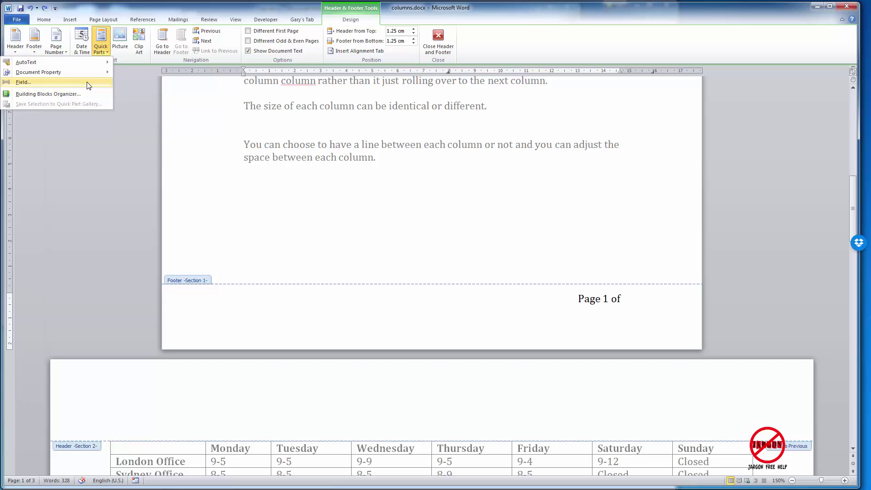
pyautogui.click(70, 20)
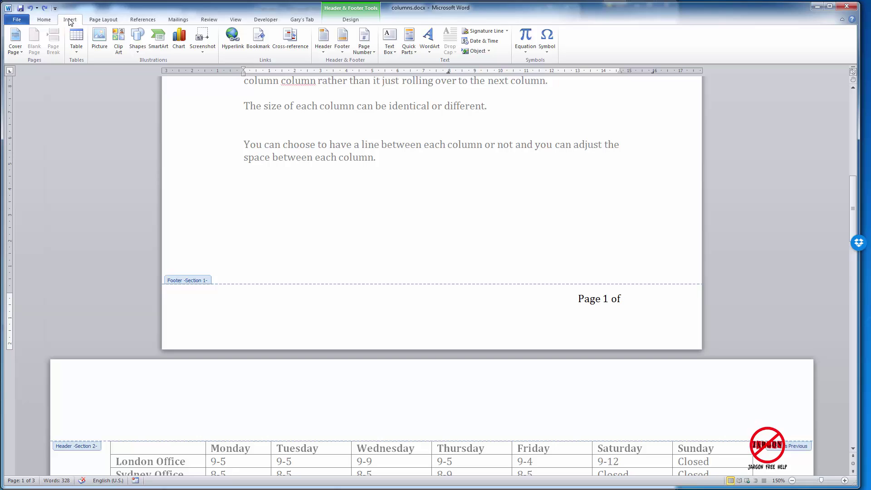
pyautogui.click(410, 49)
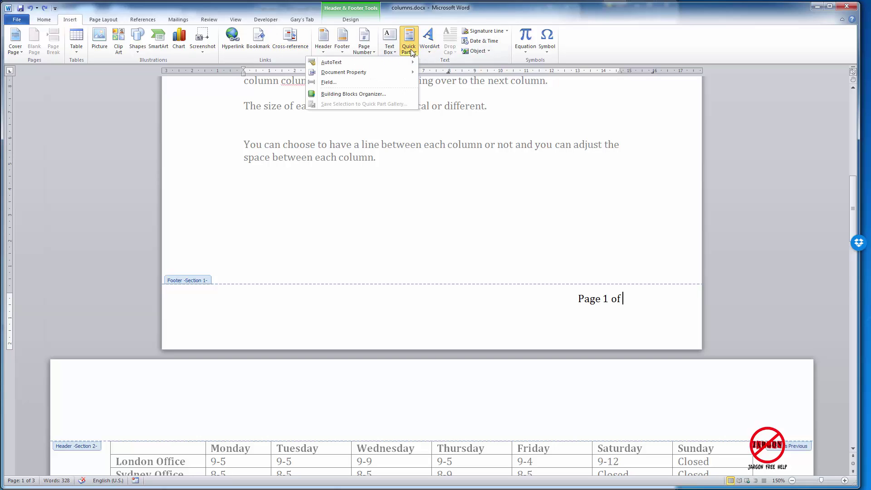
pyautogui.click(351, 84)
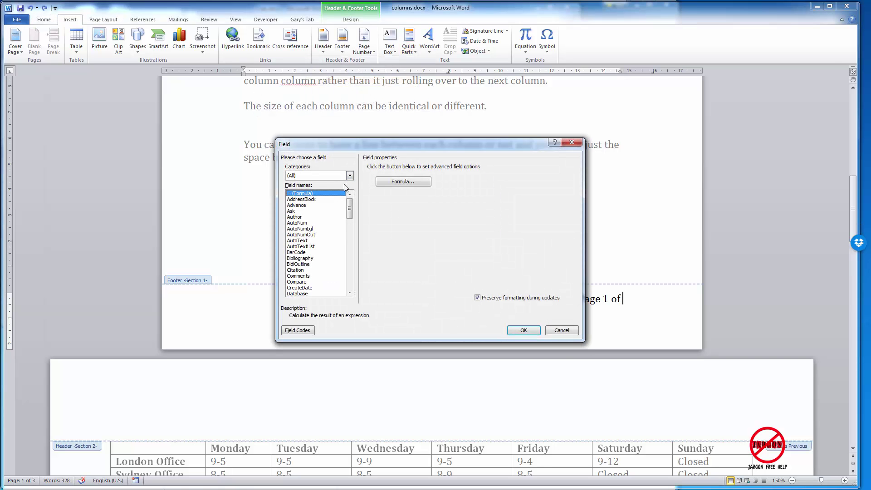
pyautogui.moveTo(350, 209); pyautogui.dragTo(347, 250)
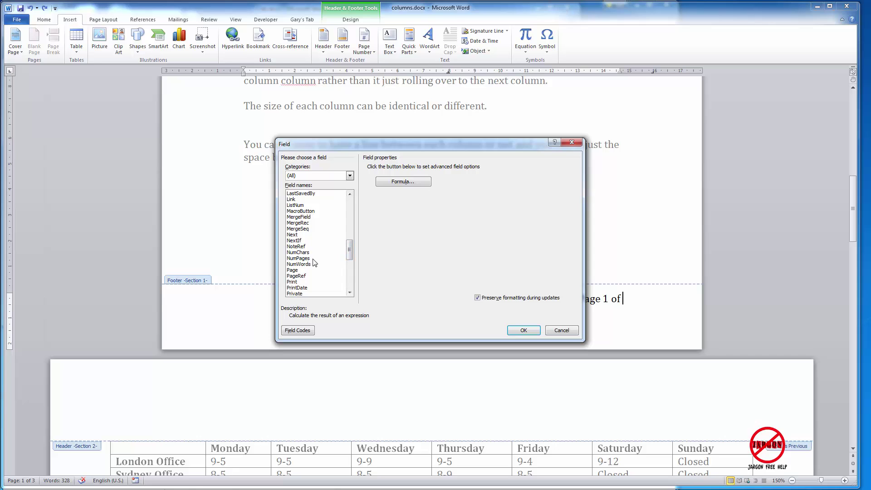
pyautogui.click(299, 258)
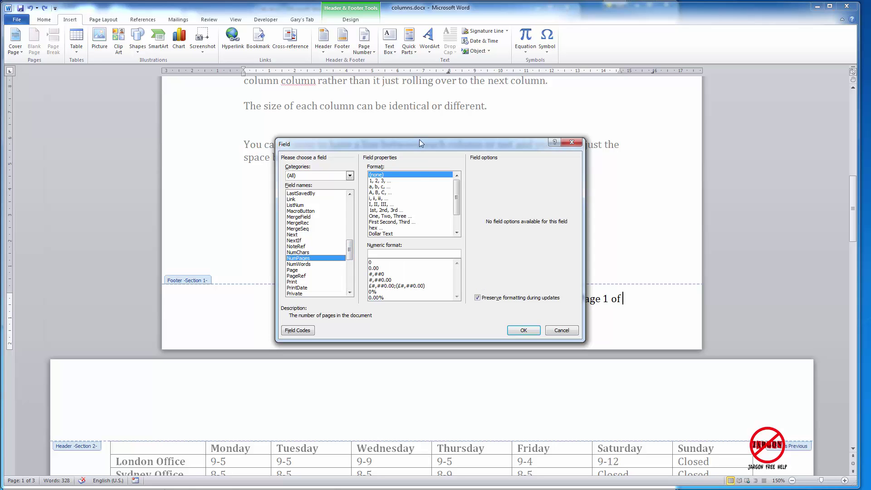
pyautogui.click(385, 181)
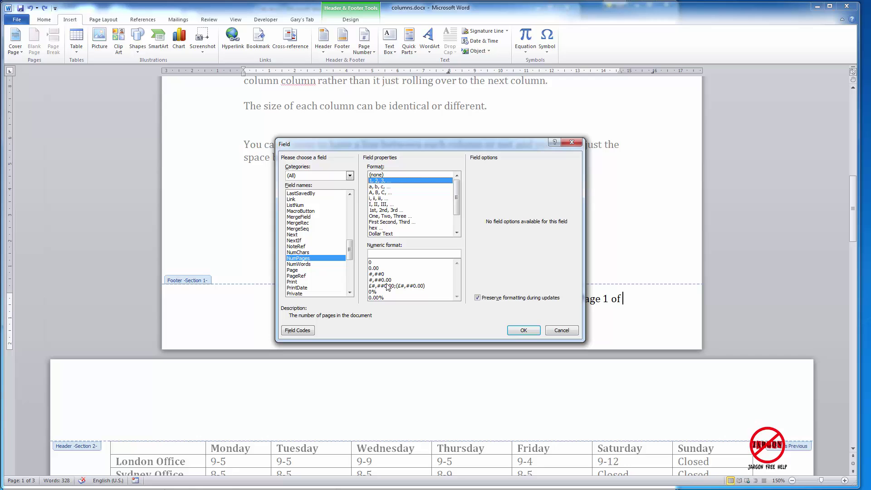
pyautogui.click(523, 331)
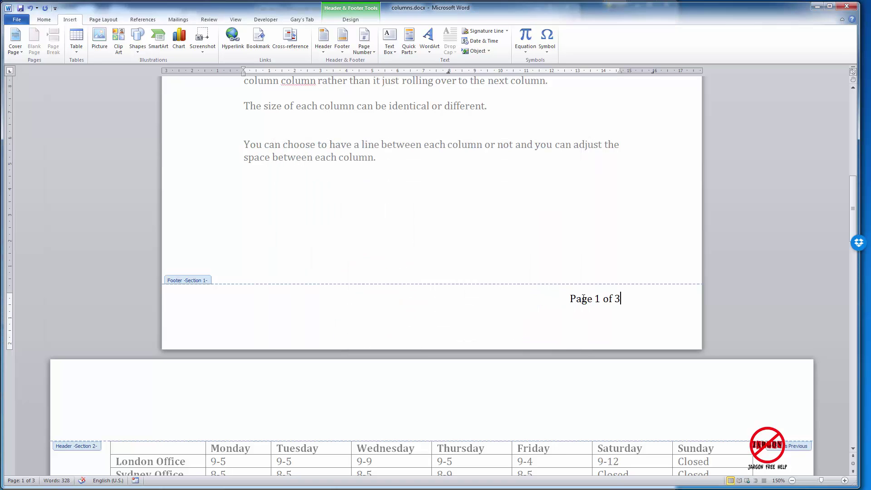
pyautogui.scroll(-12, 599, 301)
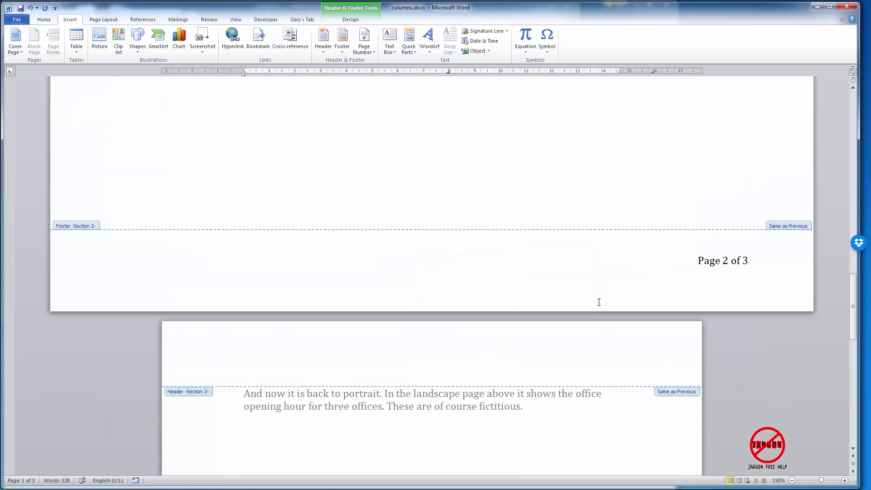
pyautogui.click(598, 301)
pyautogui.scroll(12, 540, 275)
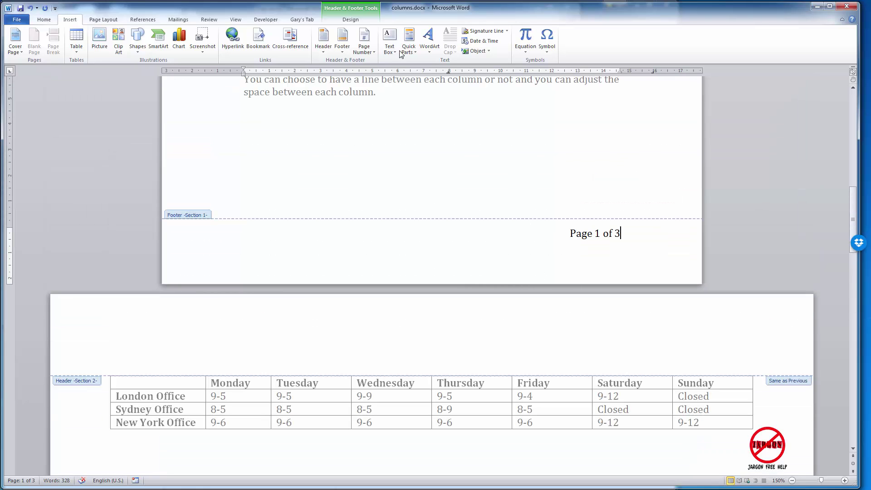
pyautogui.click(347, 15)
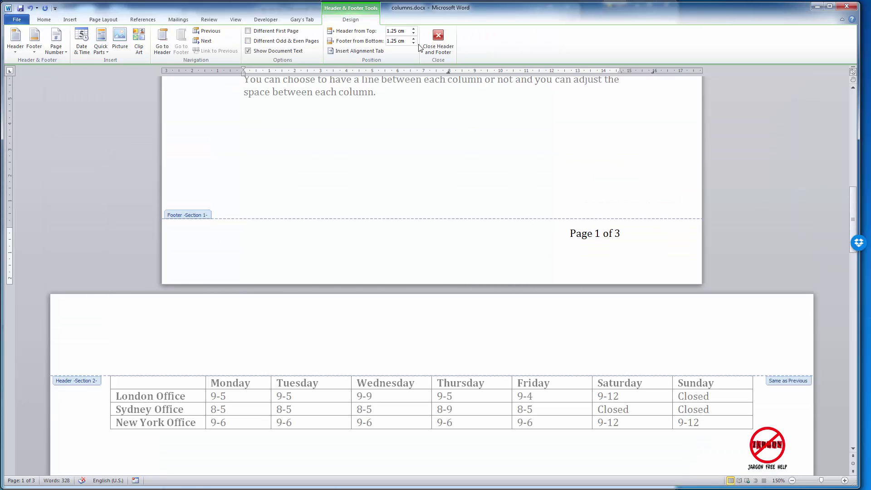
pyautogui.click(438, 40)
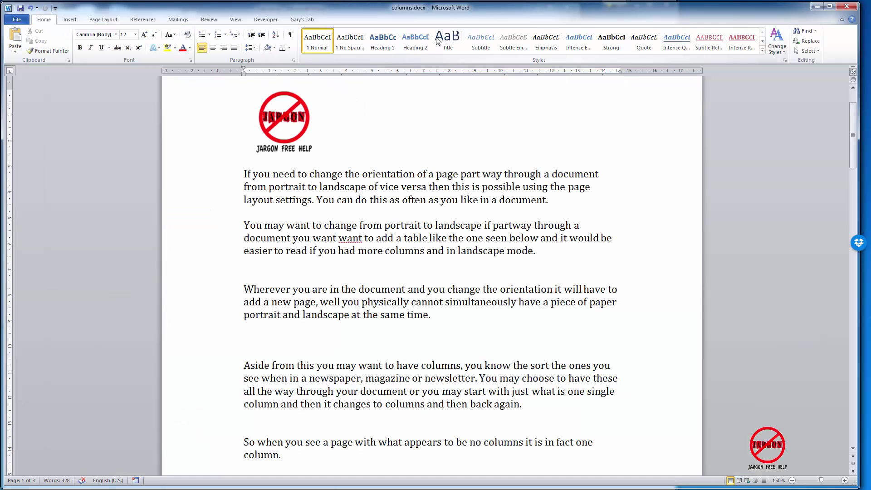
pyautogui.scroll(-10, 438, 176)
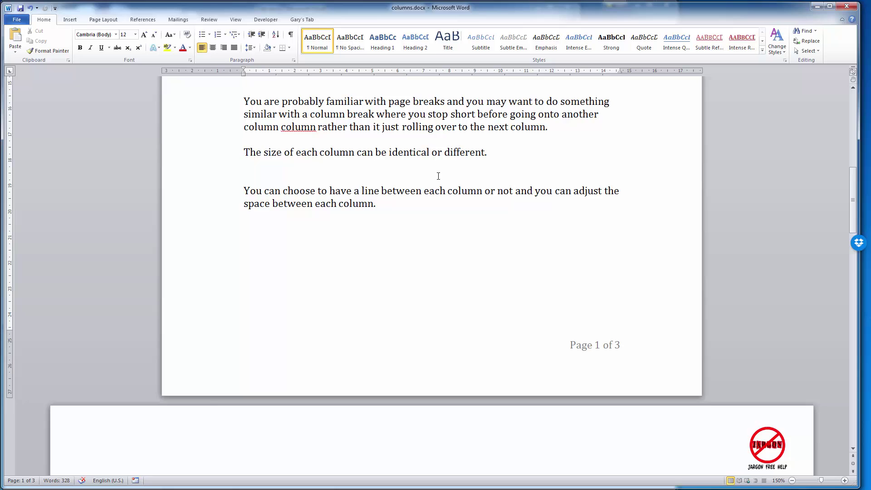
pyautogui.scroll(-15, 438, 175)
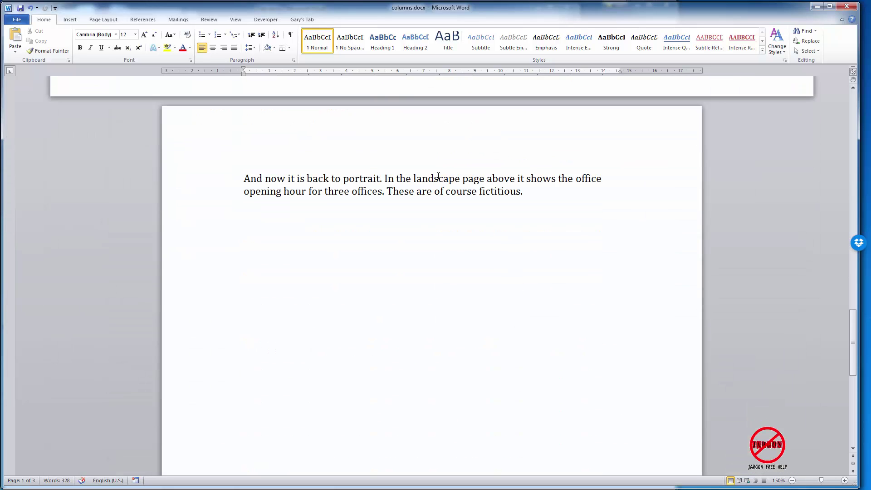
pyautogui.scroll(20, 438, 176)
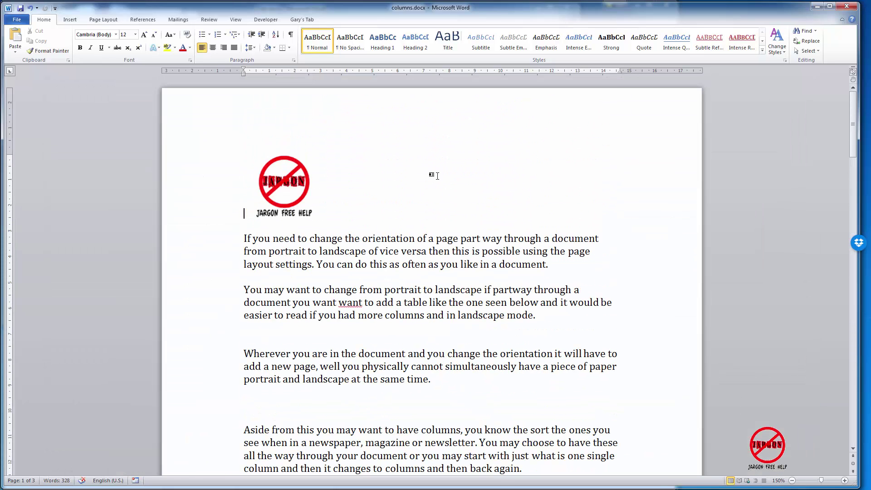
# Use Insert > Header > Edit Header and place the cursor at the end of page 1's footer
pyautogui.click(68, 20)
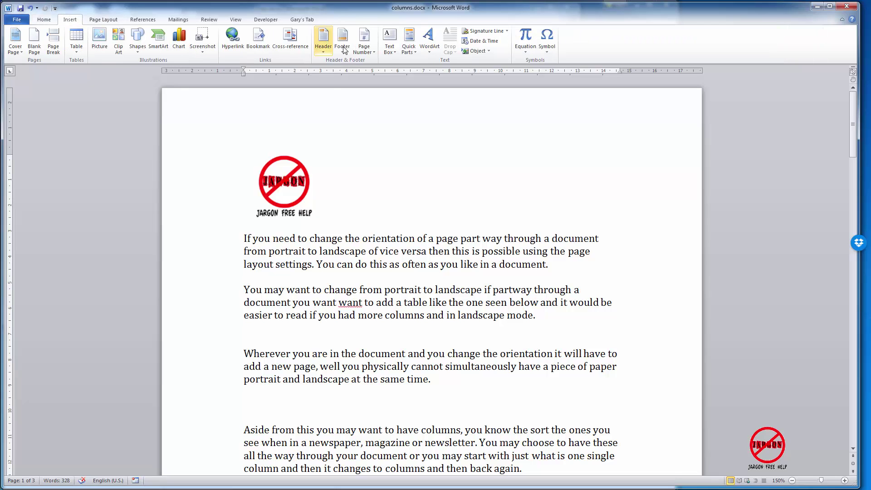
pyautogui.click(328, 48)
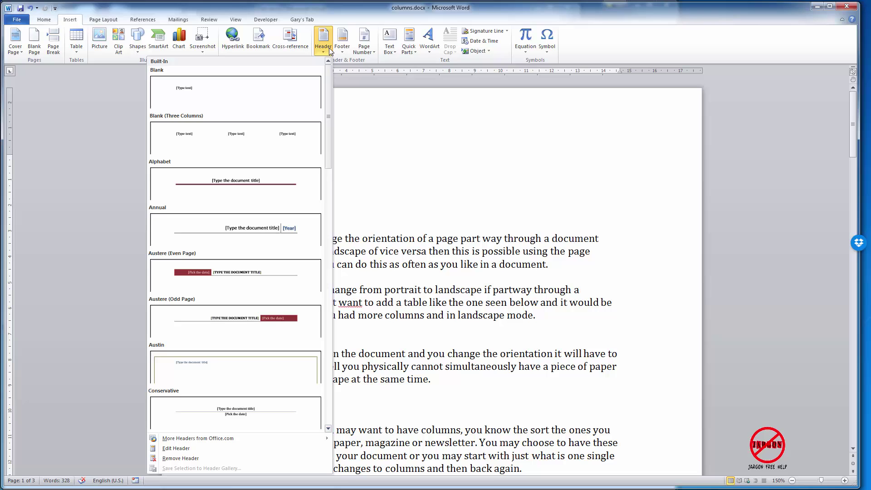
pyautogui.click(230, 454)
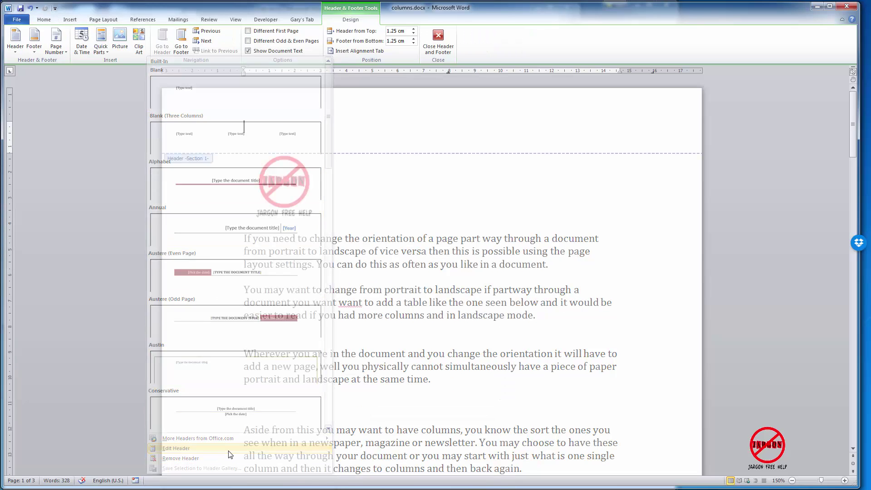
pyautogui.scroll(-10, 388, 213)
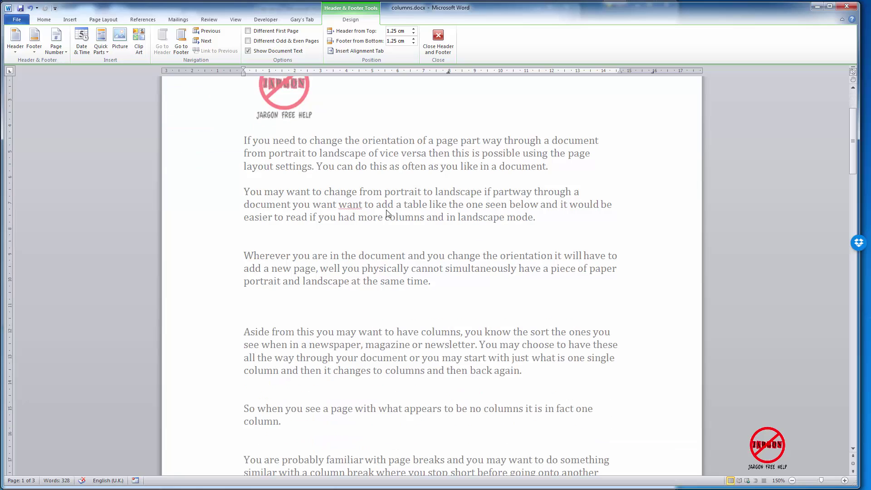
pyautogui.scroll(-4, 388, 214)
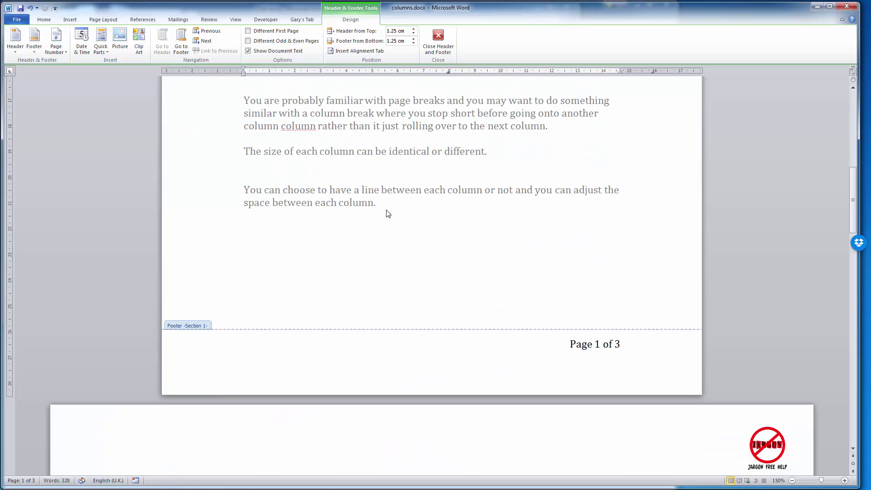
pyautogui.click(632, 339)
pyautogui.click(629, 344)
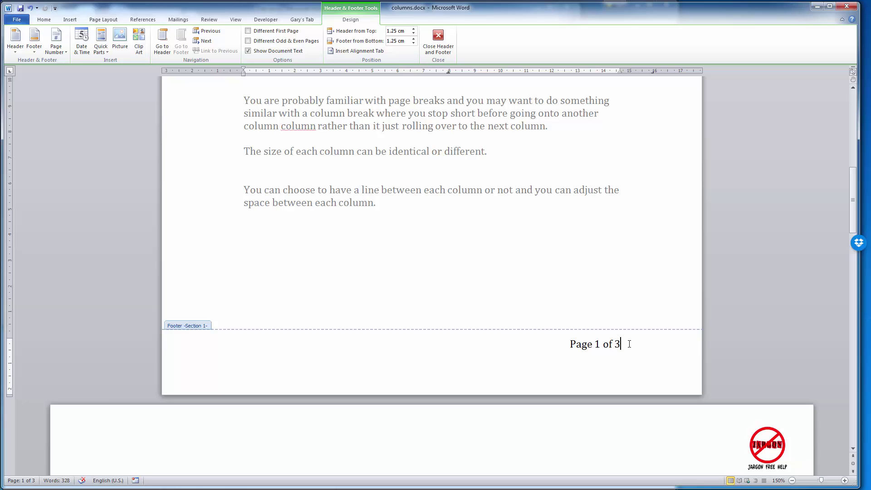
# Delete the 'Page 1 of 3' footer text and type 'Page' in its place
pyautogui.moveTo(629, 344); pyautogui.dragTo(546, 335)
pyautogui.press('Delete')
pyautogui.write('PaGE')
pyautogui.press('BackSpace')
pyautogui.press('BackSpace')
pyautogui.press('BackSpace')
pyautogui.write('age')
# Insert a Page field formatted 1, 2, 3 via Quick Parts > Field after 'Page'
pyautogui.click(105, 51)
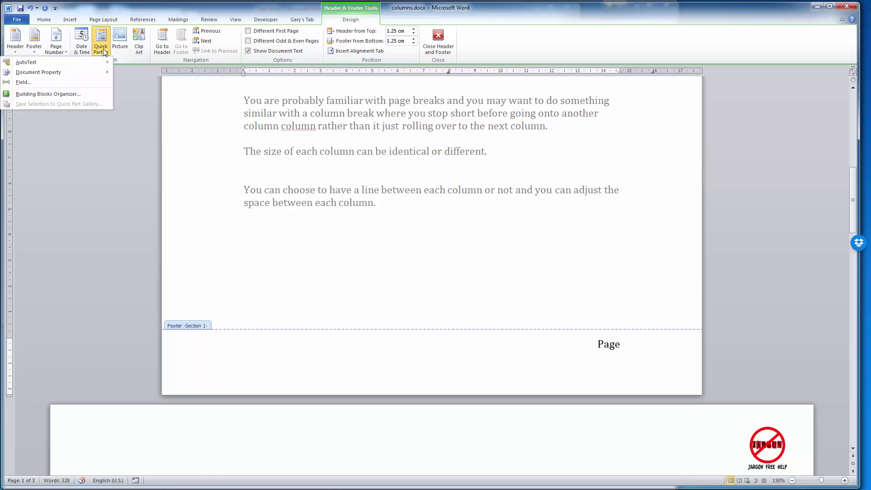
pyautogui.click(81, 83)
pyautogui.moveTo(348, 208); pyautogui.dragTo(348, 264)
pyautogui.click(305, 237)
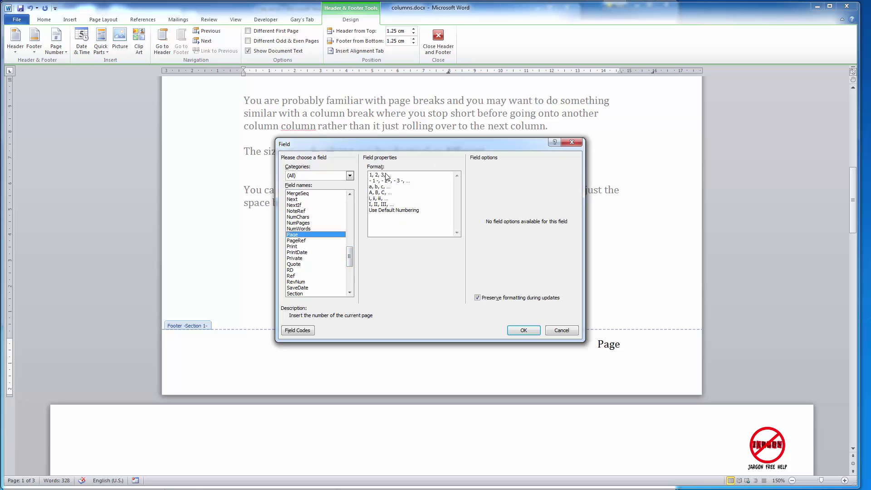
pyautogui.click(387, 176)
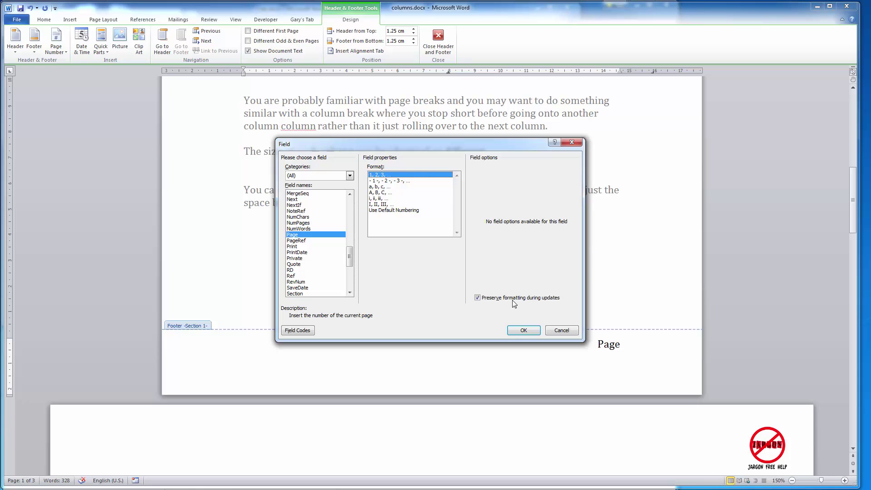
pyautogui.click(523, 331)
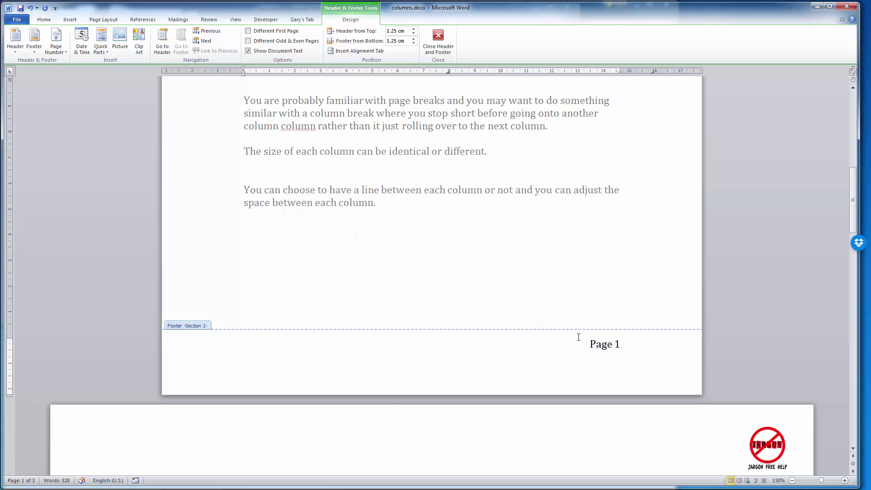
# Type 'of' and insert a NumPages field formatted 1, 2, 3 after it
pyautogui.write('of')
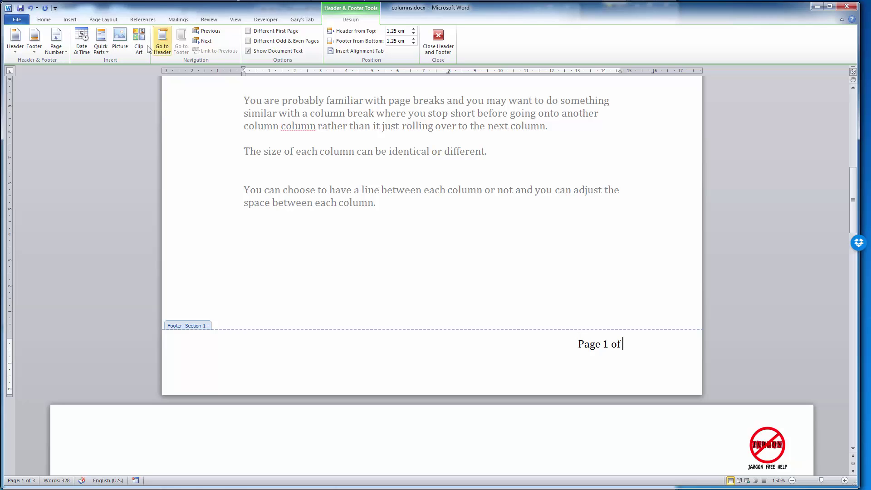
pyautogui.click(104, 53)
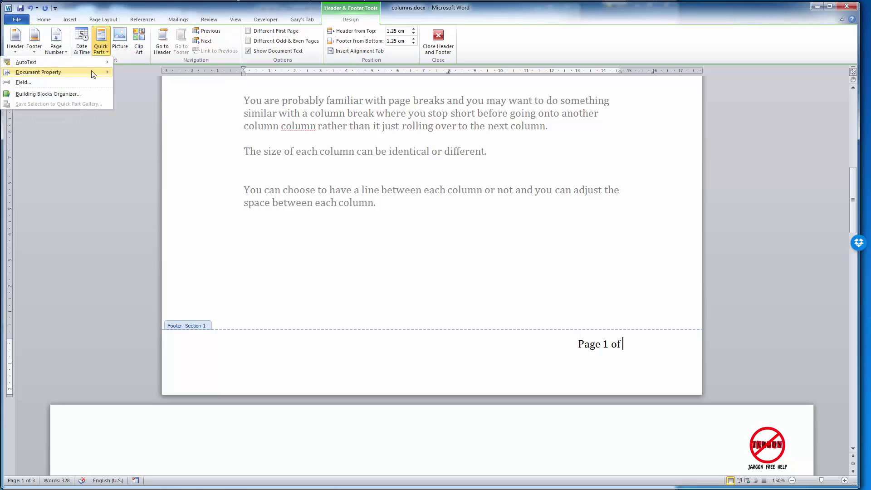
pyautogui.click(89, 87)
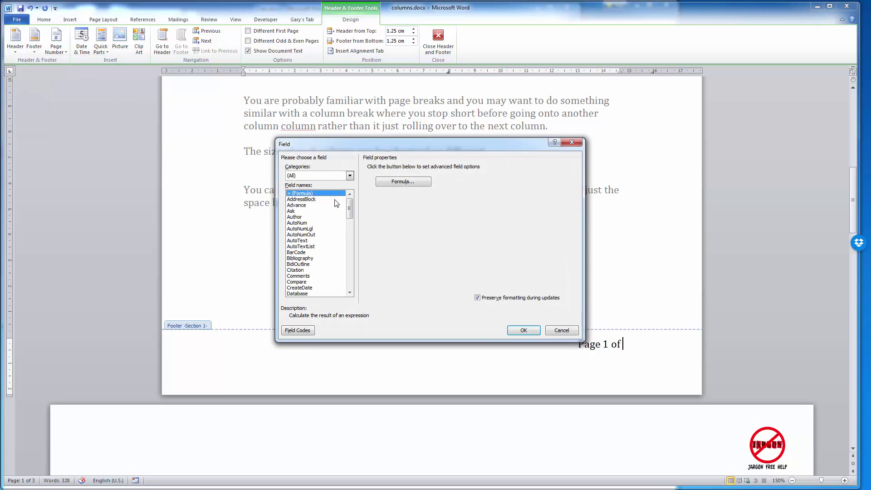
pyautogui.moveTo(350, 213); pyautogui.dragTo(352, 253)
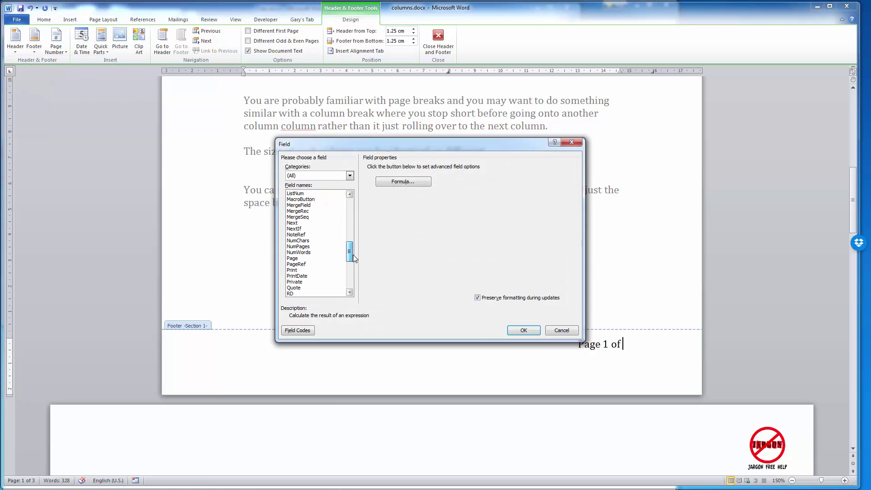
pyautogui.click(315, 246)
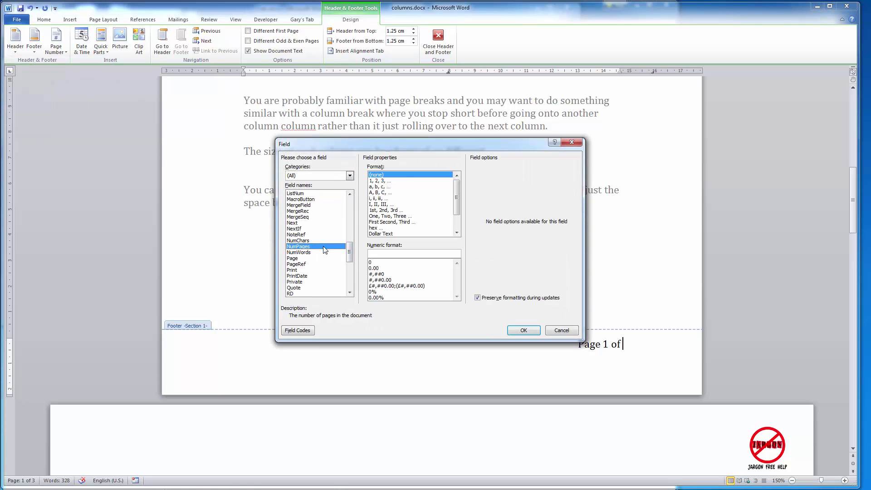
pyautogui.click(399, 181)
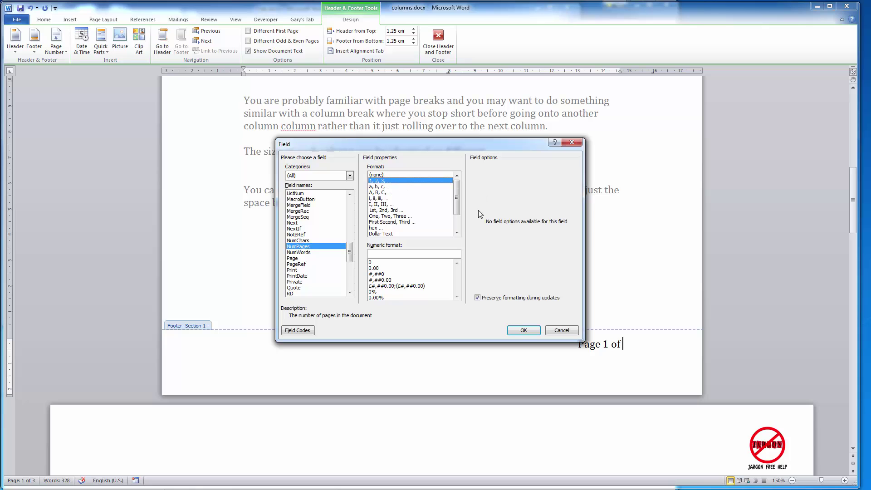
pyautogui.click(524, 331)
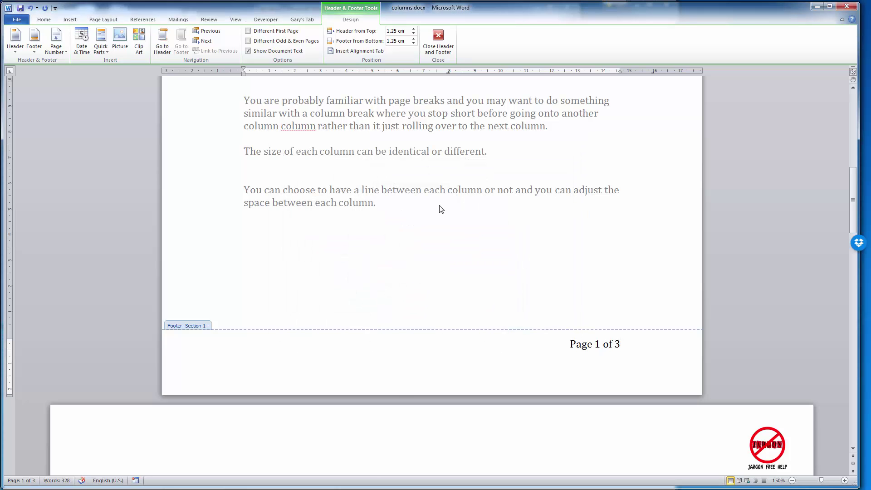
# Close Header and Footer, then open the Header and Footer galleries and dismiss them unchanged
pyautogui.click(438, 40)
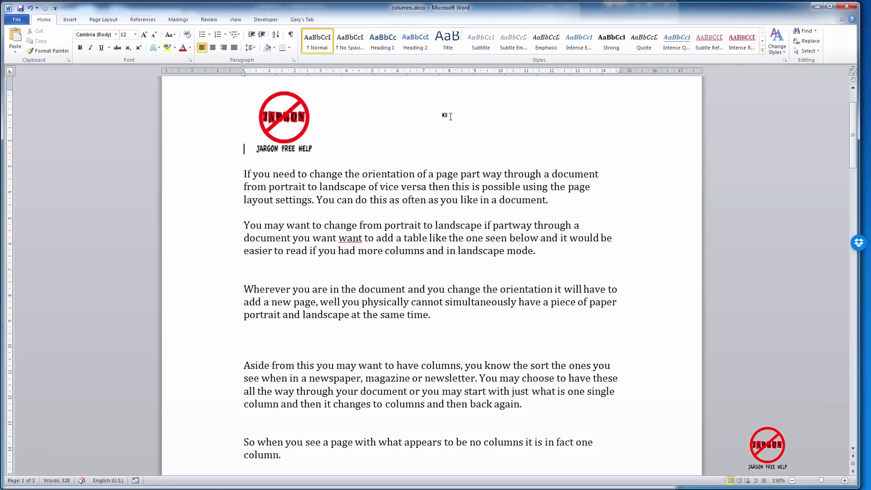
pyautogui.click(68, 21)
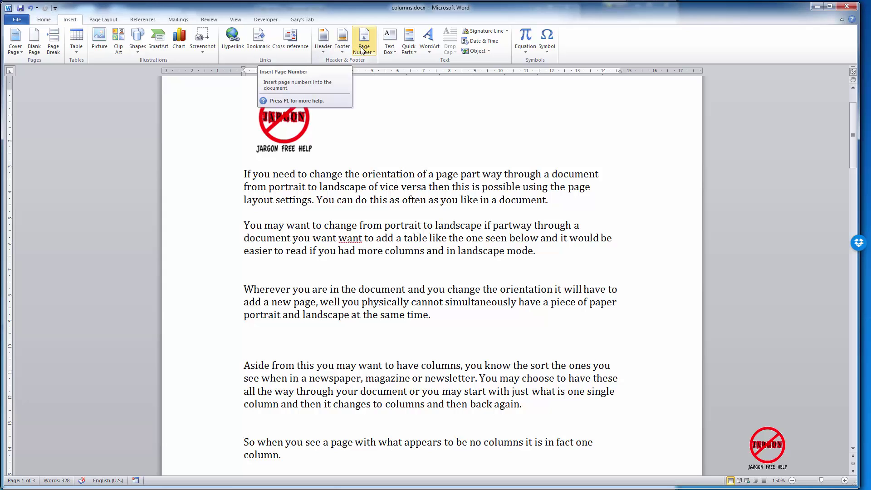
pyautogui.click(319, 49)
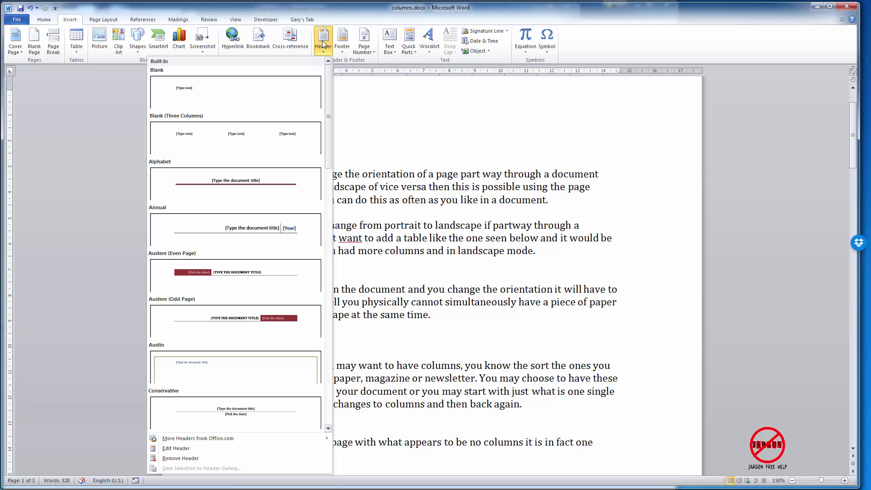
pyautogui.click(343, 42)
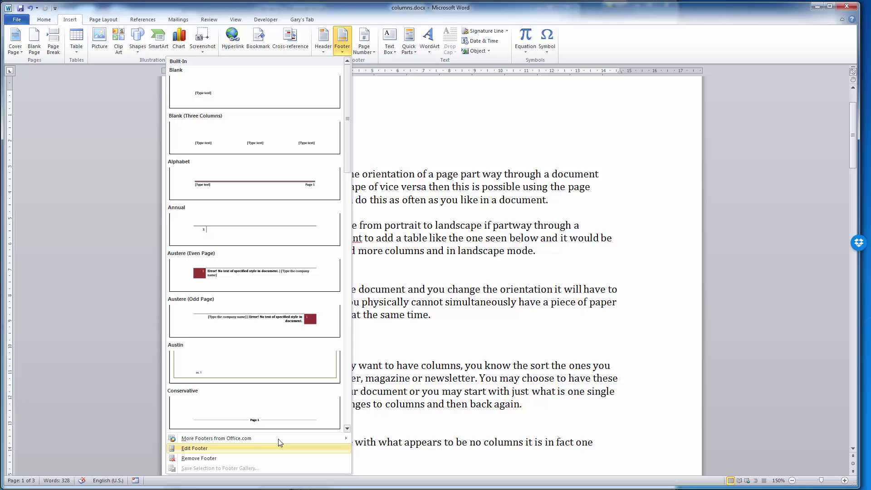
pyautogui.click(492, 340)
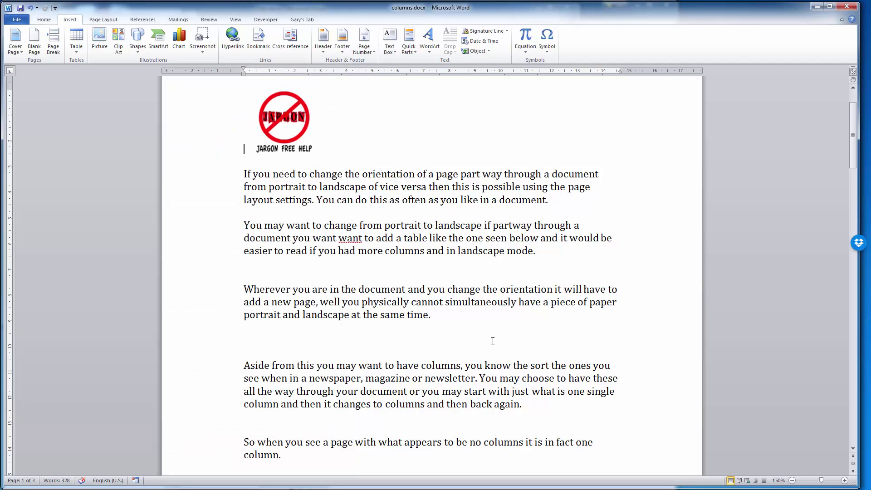